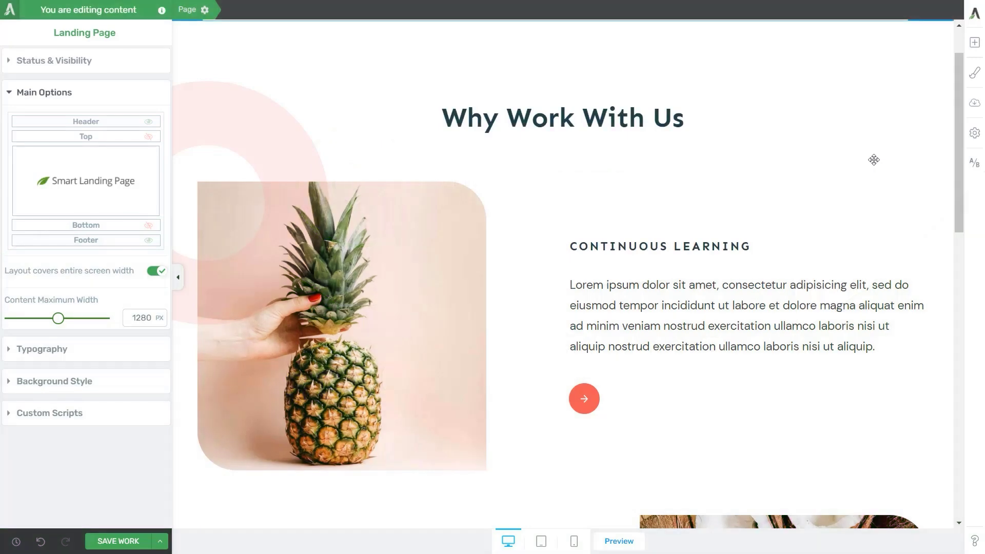
- Drop a Button element under the 'Why Work With Us' heading and expand its Scroll Behavior options
scroll(862, 163, up, 2)
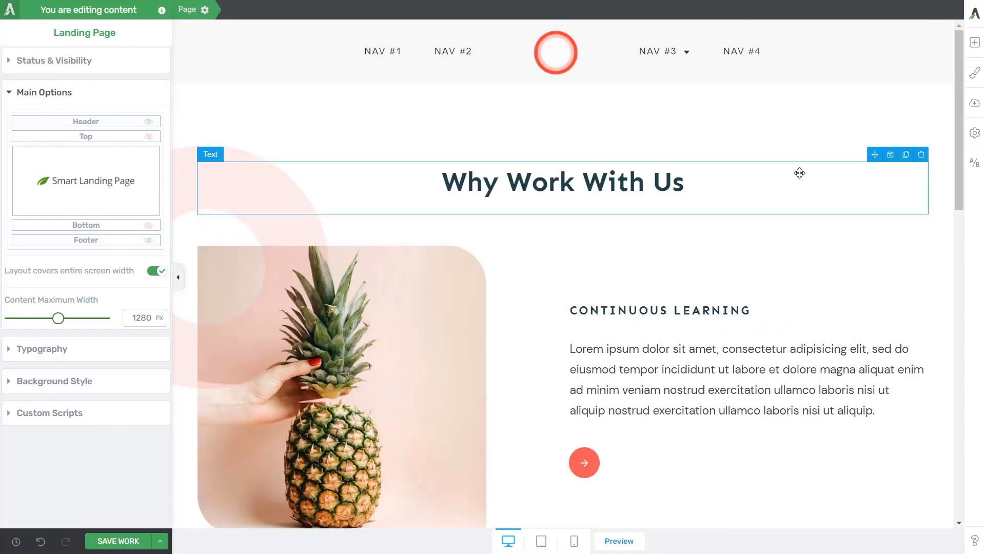
scroll(799, 173, down, 12)
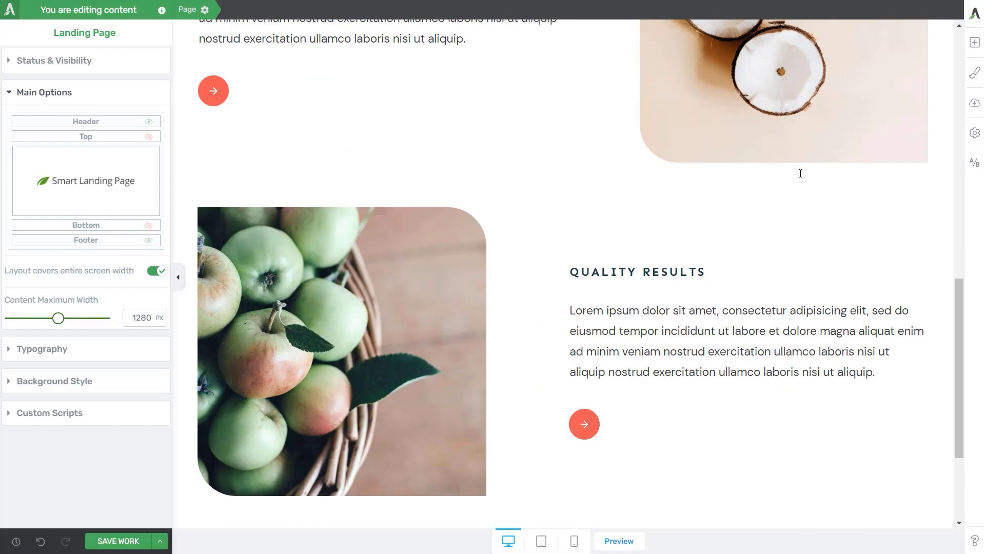
scroll(800, 173, up, 12)
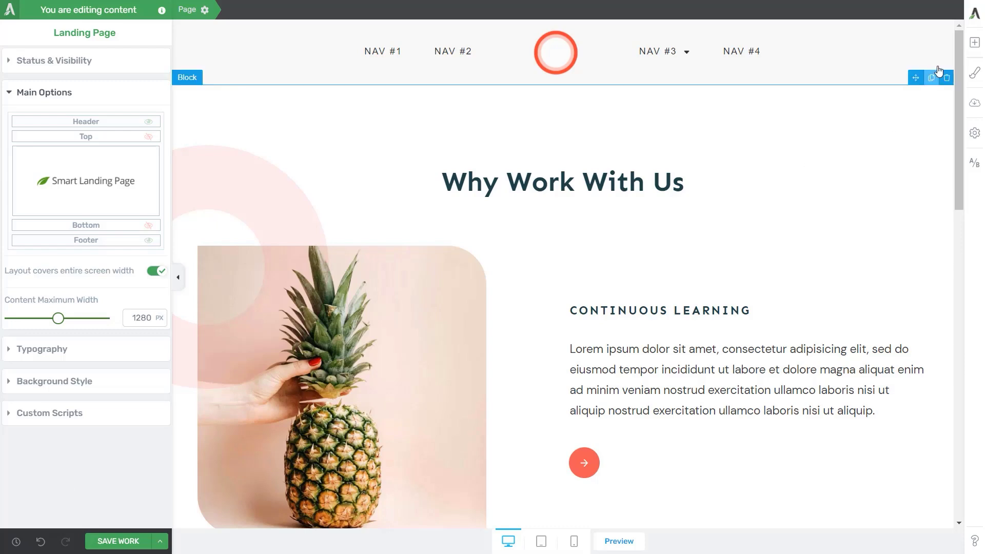
click(974, 44)
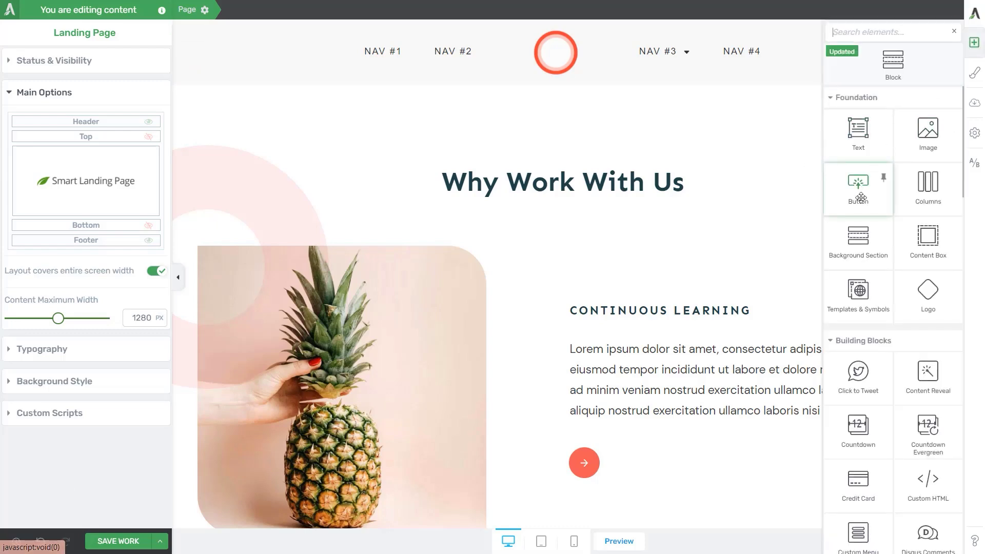
drag(880, 177, 664, 214)
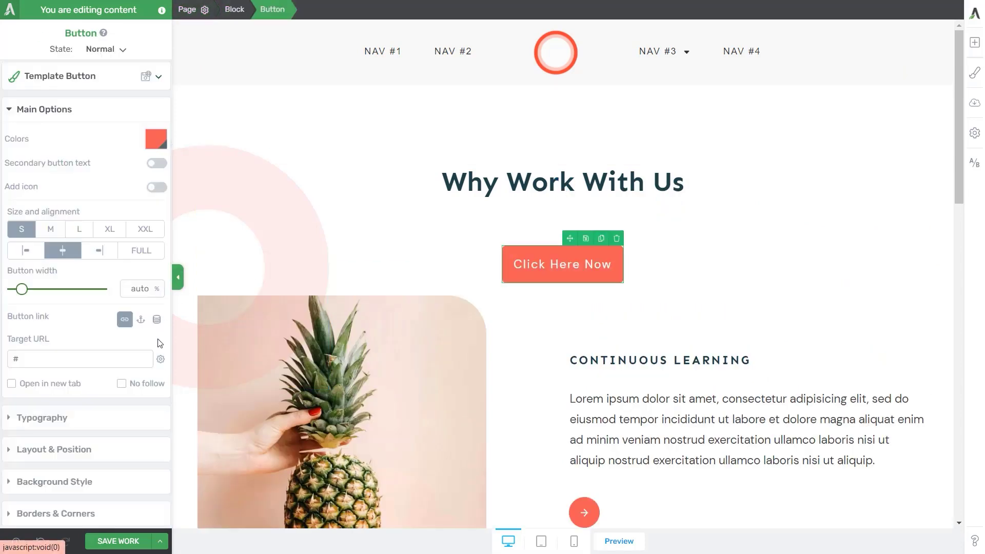
scroll(123, 380, down, 3)
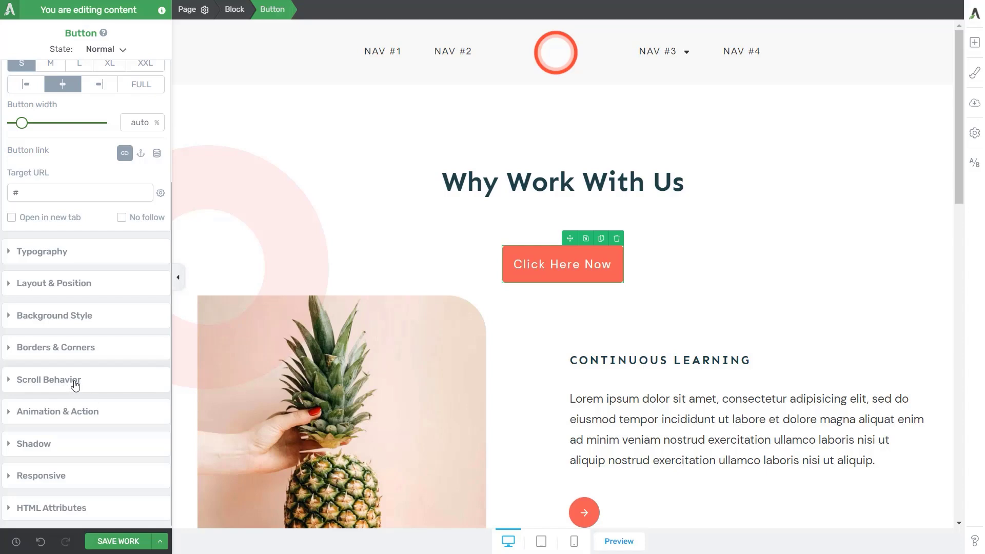
click(74, 382)
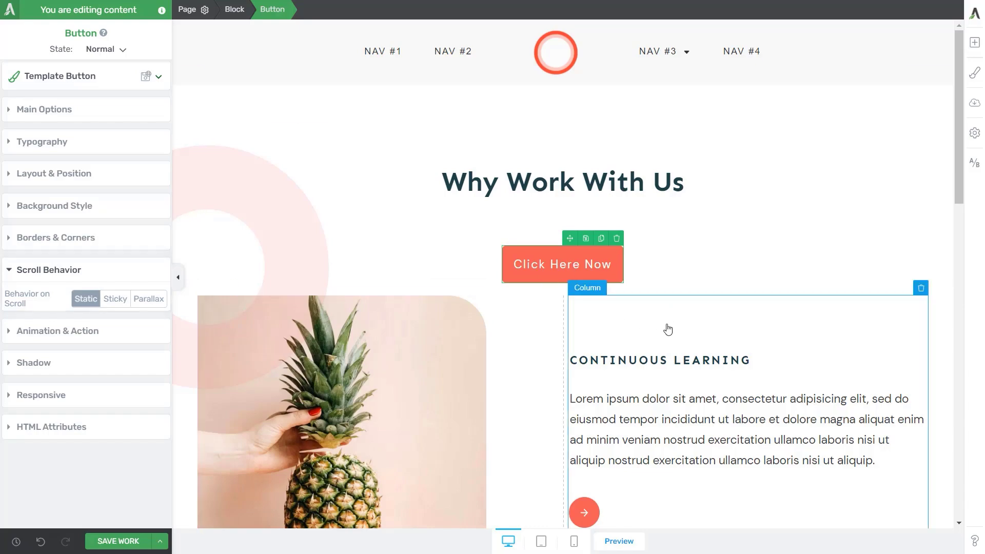
- Make the button Sticky at 77 px from the screen top, keeping Sticky until on End of page
scroll(666, 328, down, 7)
scroll(666, 324, up, 7)
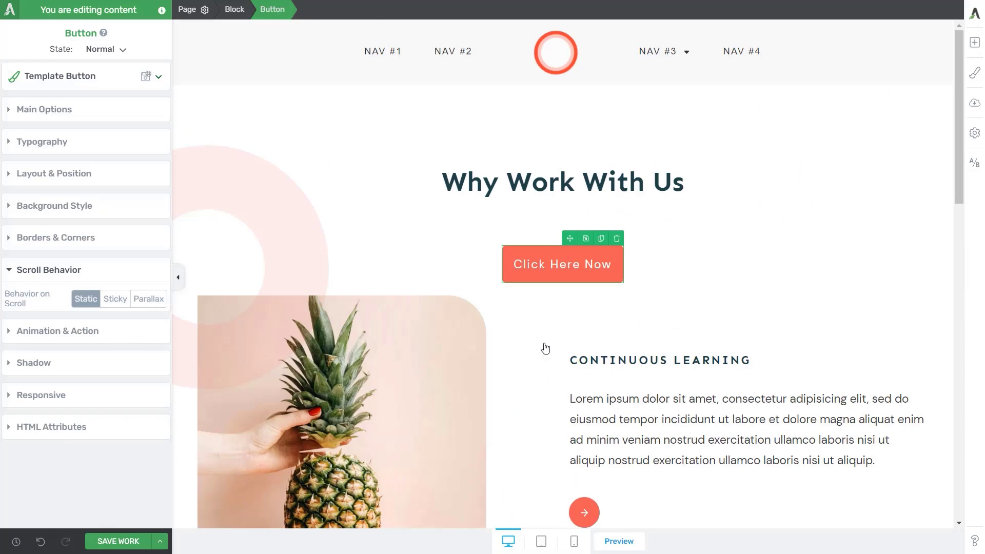
click(115, 300)
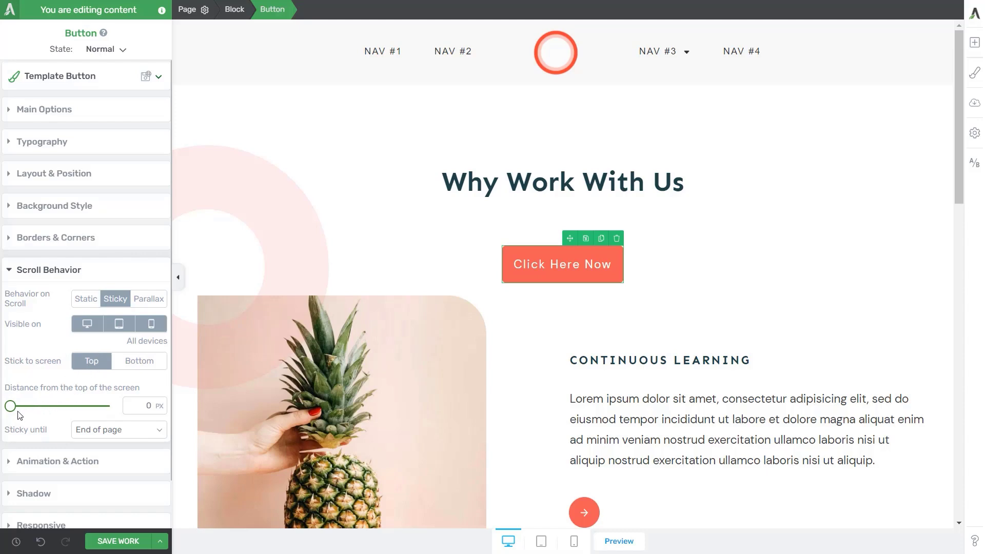
mouse_move(13, 413)
mouse_down()
mouse_move(35, 413)
mouse_move(26, 412)
mouse_up()
click(159, 431)
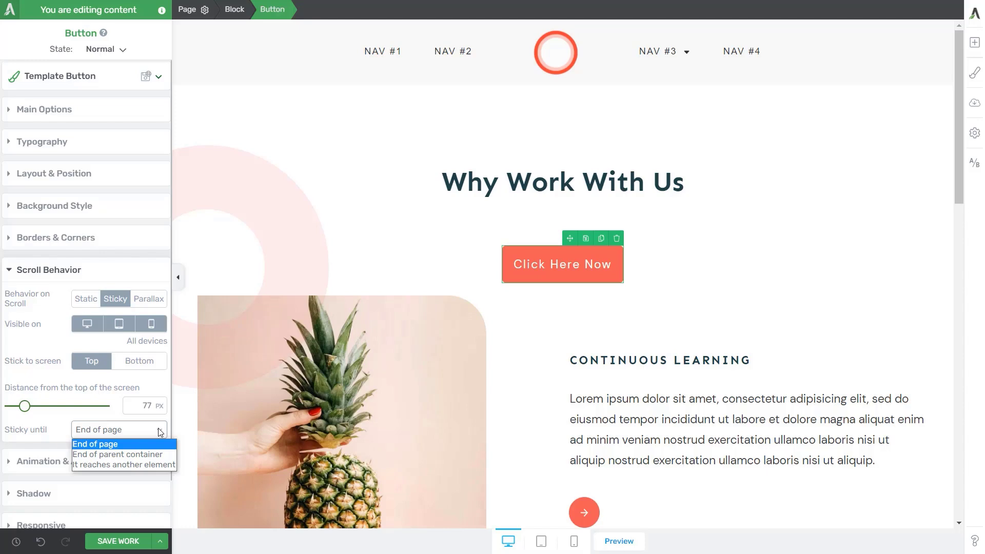
click(62, 436)
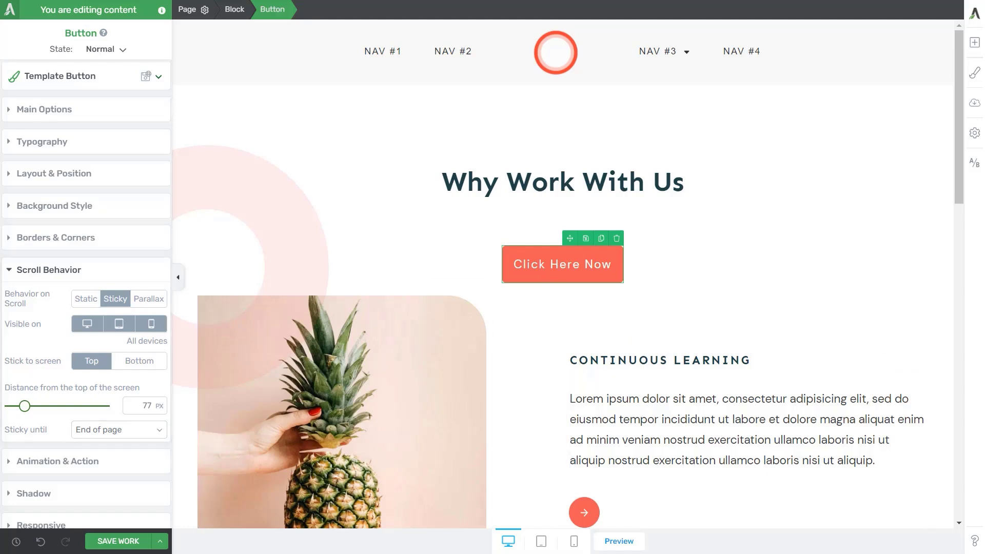
- Save the page and scroll the live preview to confirm the button stays pinned
click(109, 543)
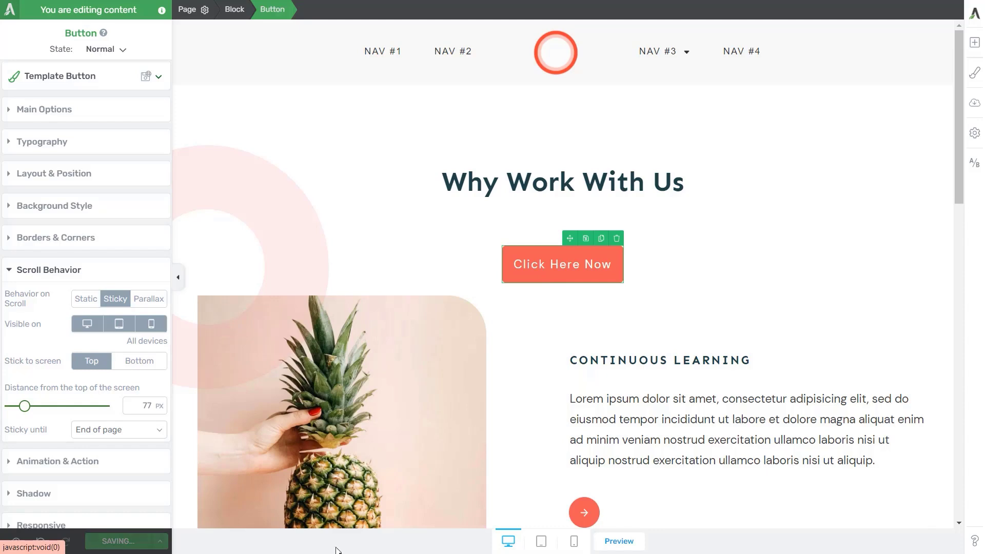
click(619, 542)
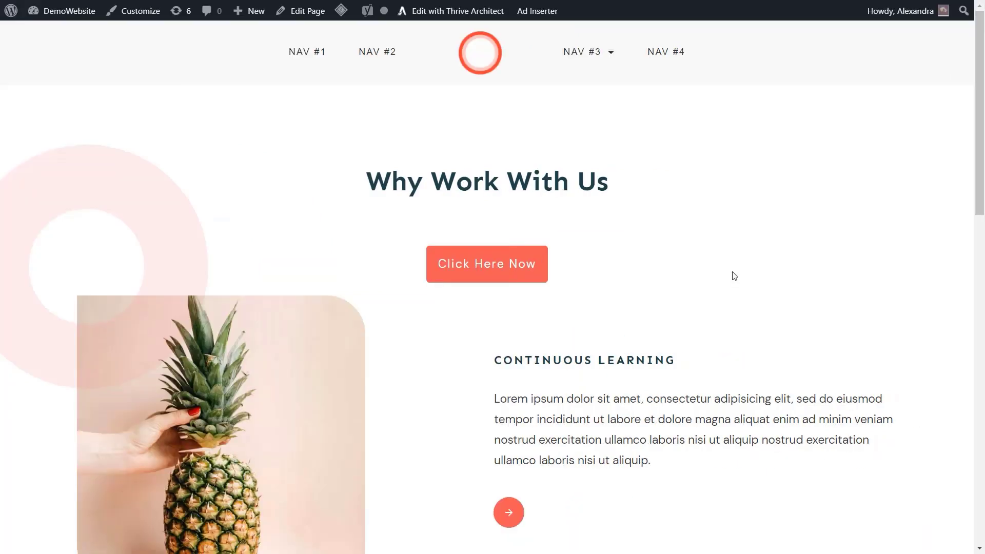
scroll(734, 276, down, 15)
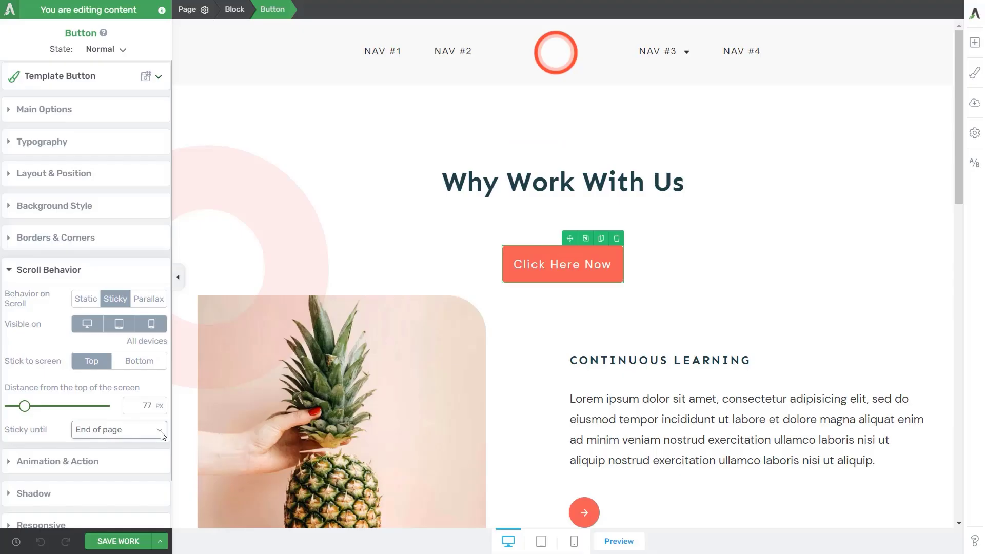
- Set Sticky until to End of parent container, move the button under Continuous Learning, and save
click(160, 430)
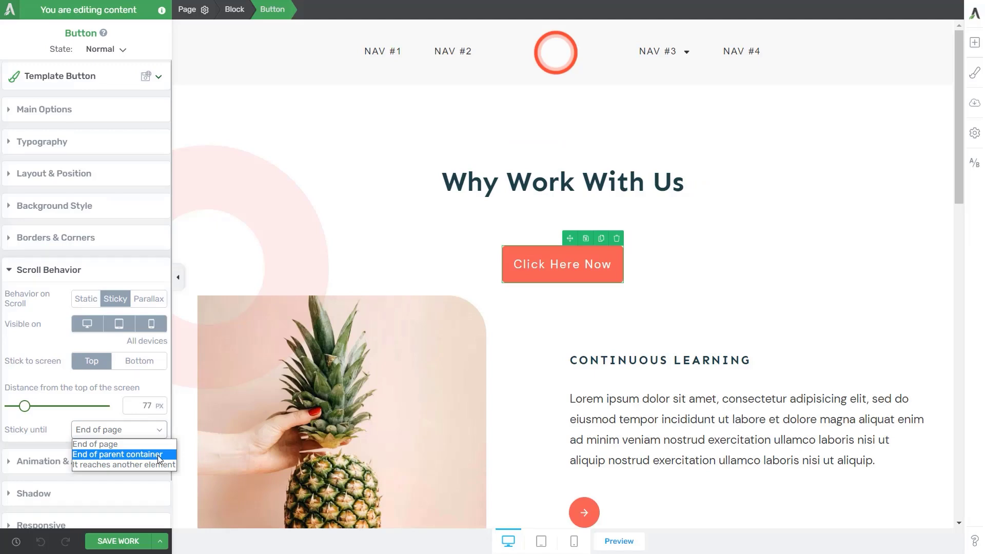
click(158, 455)
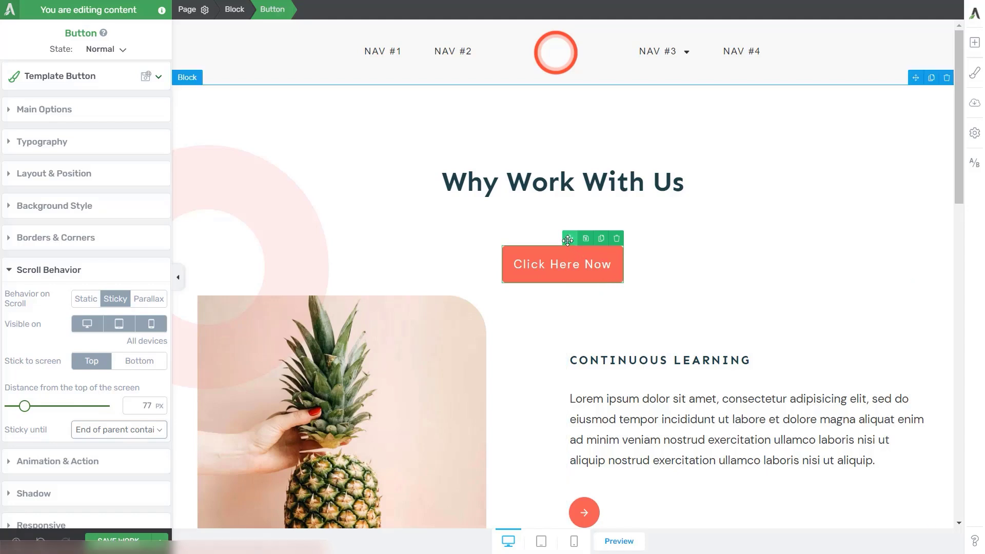
drag(568, 240, 641, 385)
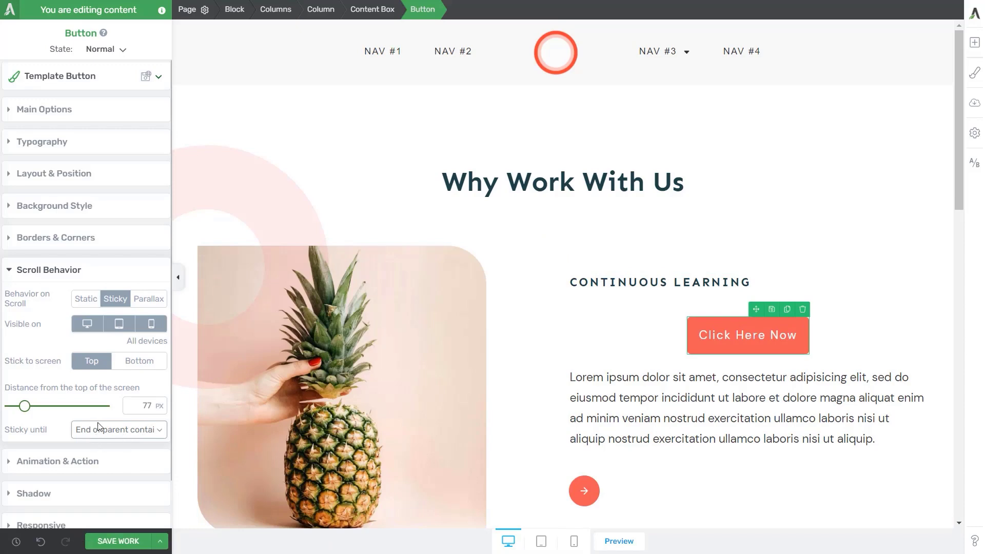
click(118, 541)
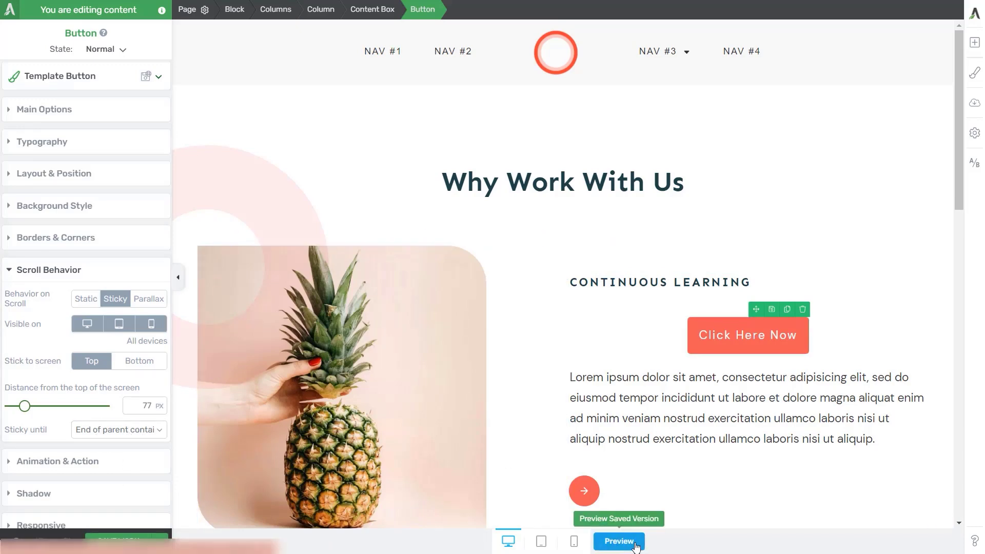
- Scroll the live preview down to the footer and back to see where the button stops sticking
click(619, 541)
scroll(515, 380, down, 3)
scroll(515, 380, down, 3)
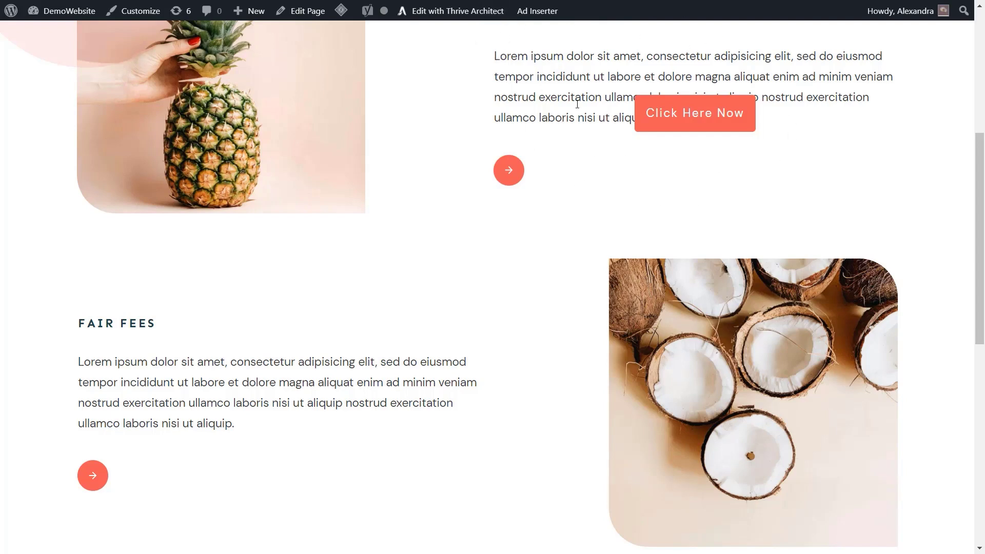
scroll(491, 324, down, 4)
scroll(490, 323, down, 4)
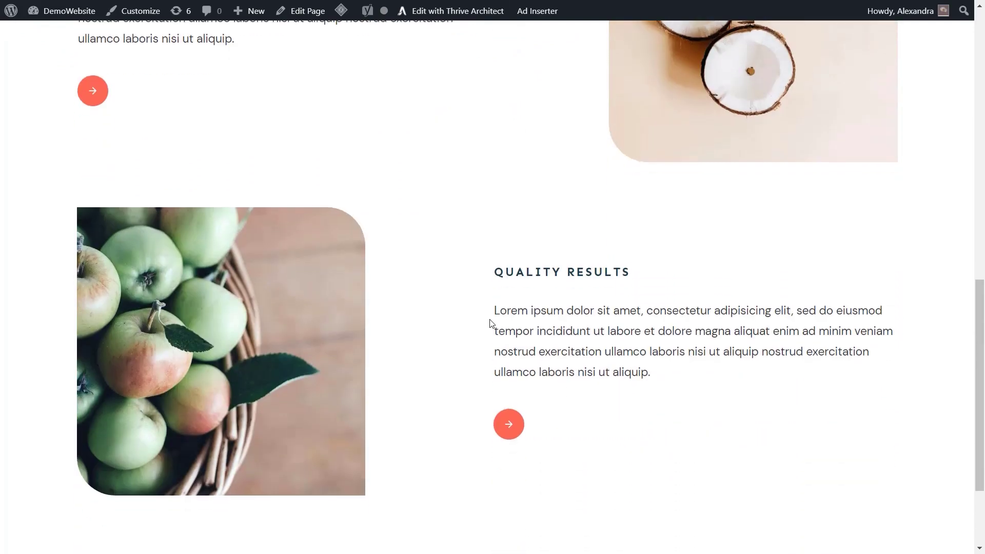
scroll(491, 323, down, 3)
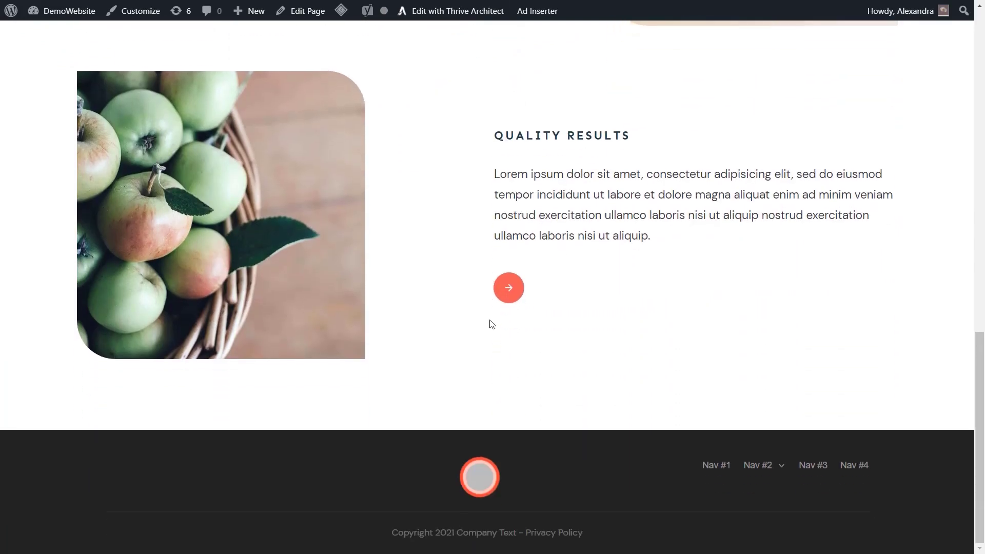
scroll(491, 323, up, 15)
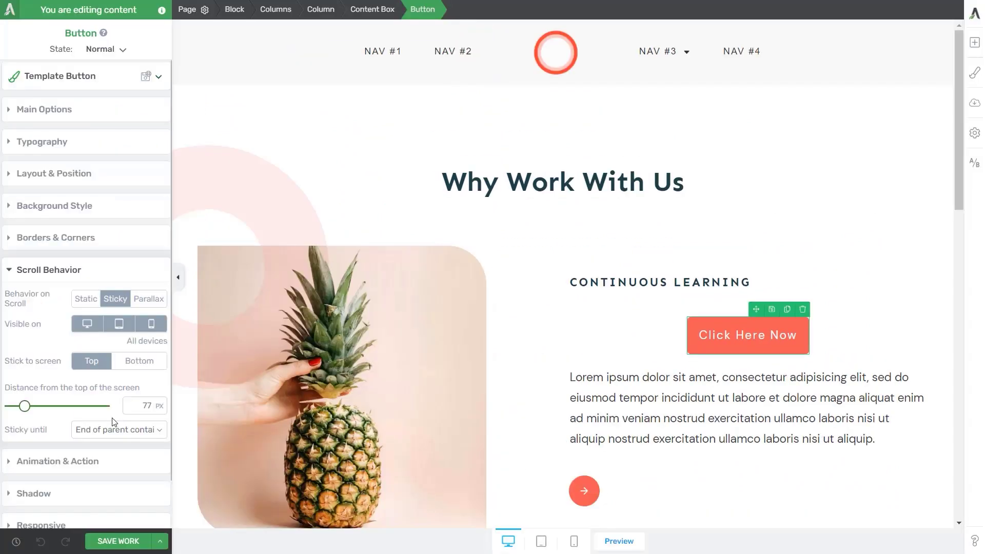
- Change Sticky until from End of parent container to 'It reaches another element'
click(133, 432)
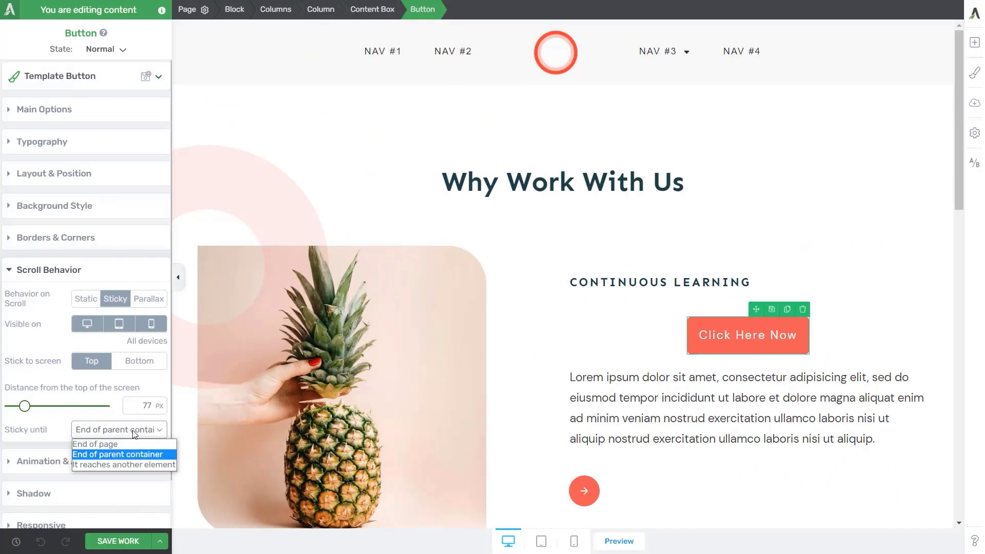
click(127, 464)
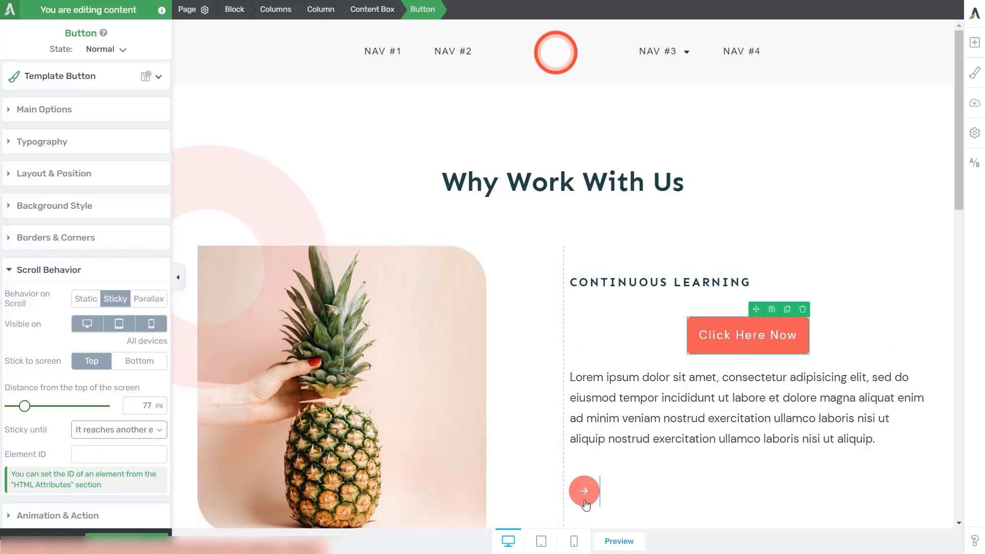
- Give the round arrow icon below the Lorem ipsum text the HTML ID 'icon'
click(584, 502)
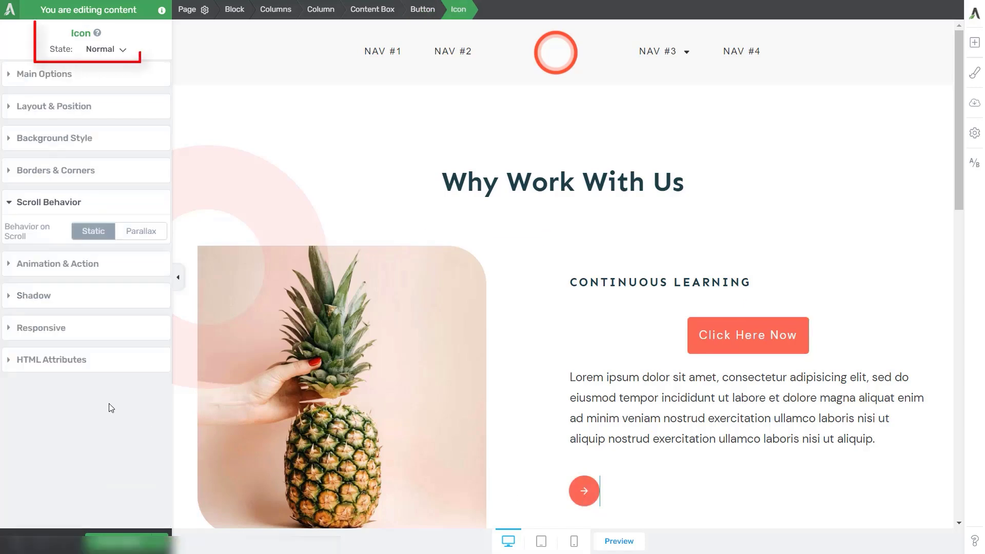
click(99, 371)
click(84, 383)
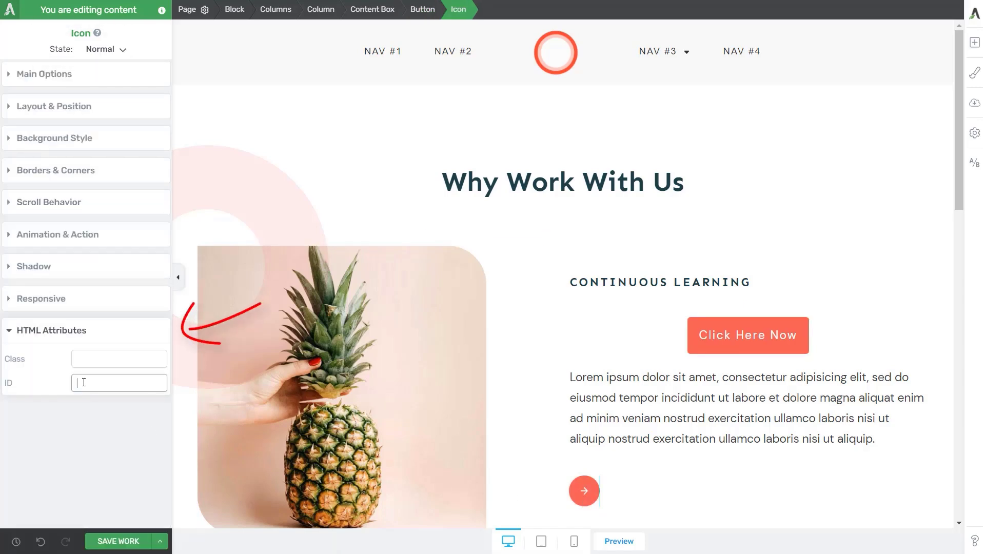
text(icon)
click(712, 345)
- Enter 'icon' as the button's sticky-until Element ID
click(70, 269)
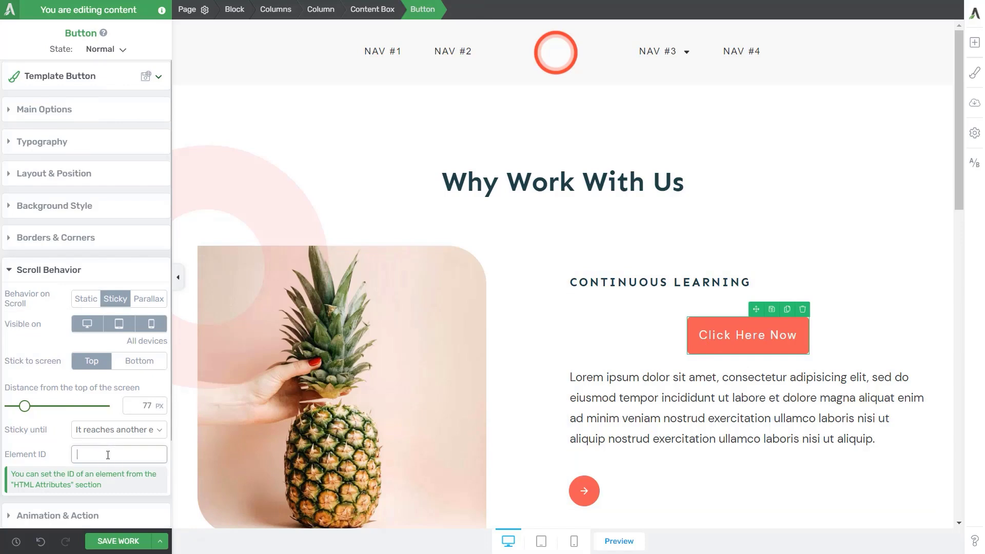
text(icon)
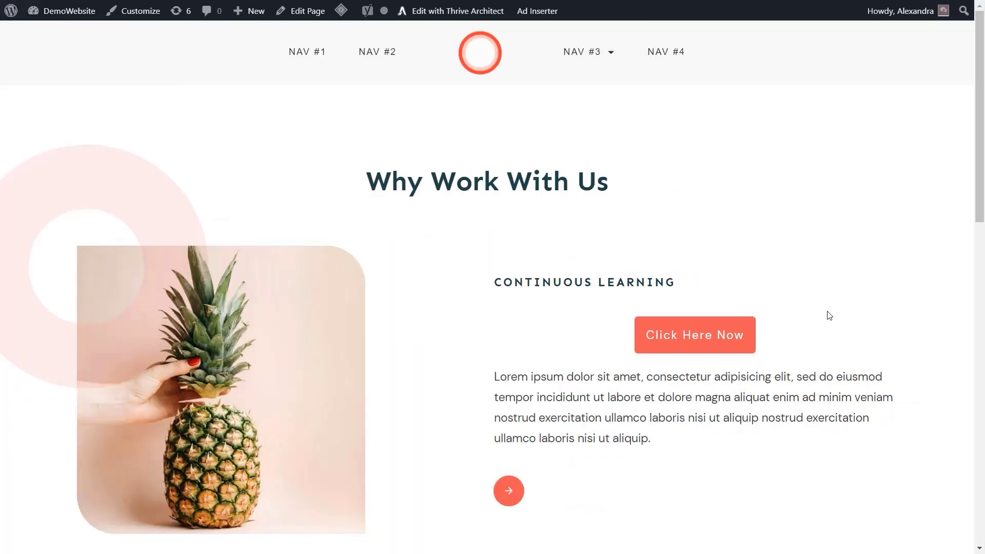
scroll(828, 315, down, 1)
scroll(830, 315, down, 8)
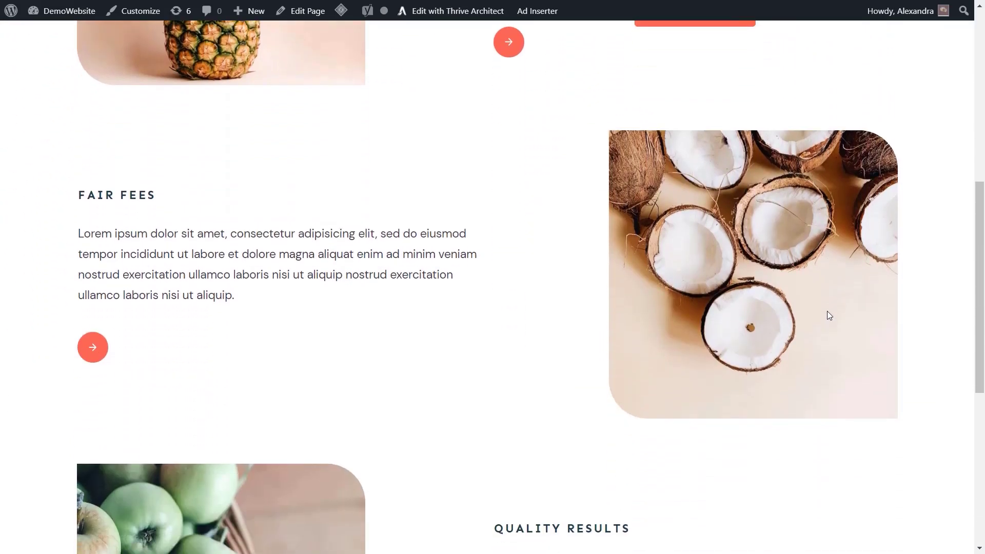
scroll(828, 312, down, 7)
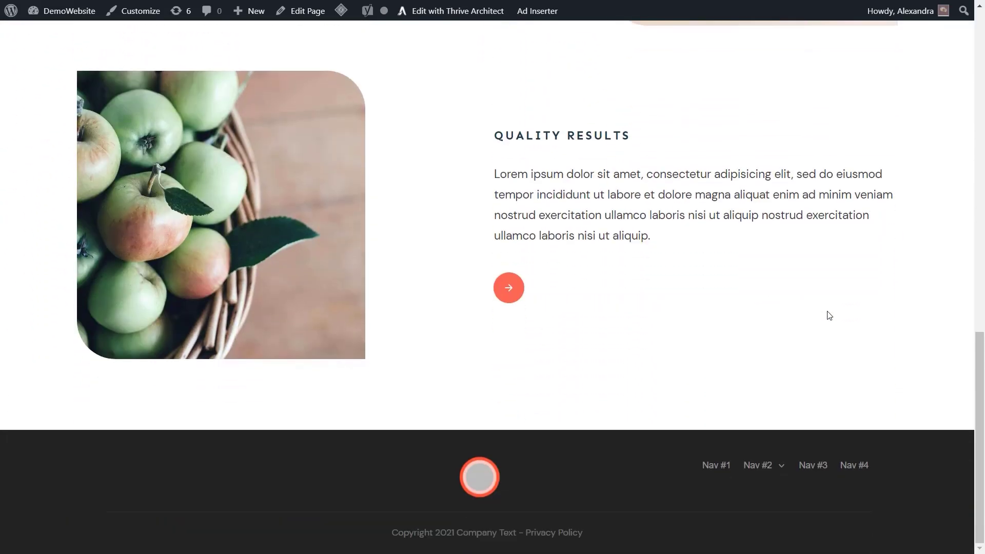
scroll(829, 315, up, 10)
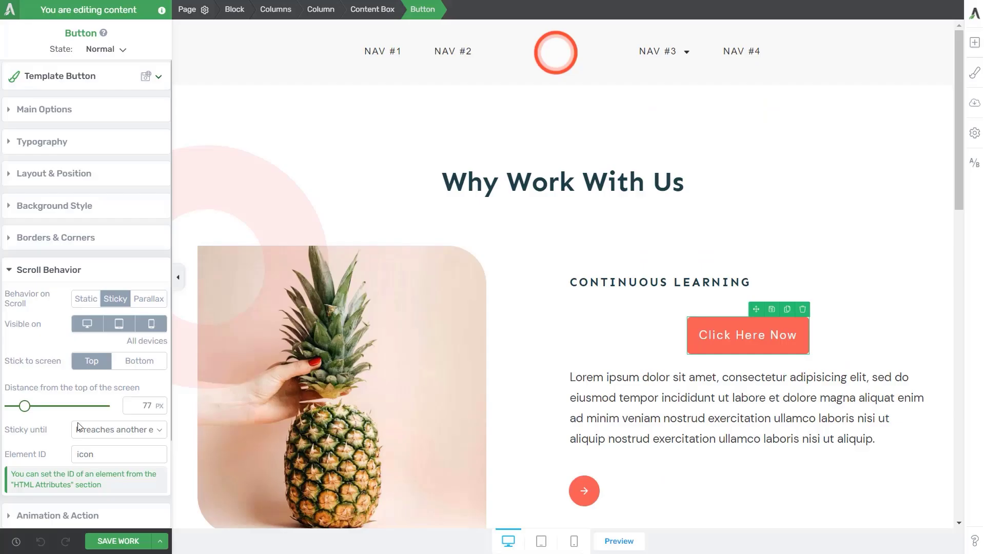
- Change the button's Behavior on Scroll from Sticky to Parallax
click(107, 450)
click(153, 302)
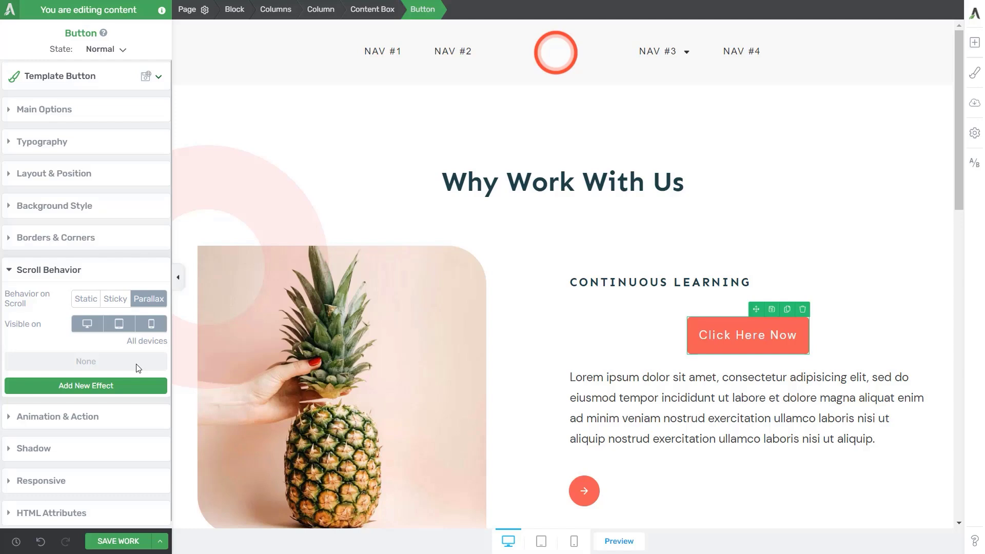
- Add a Rotate parallax effect with Type Left and speed 5
click(136, 382)
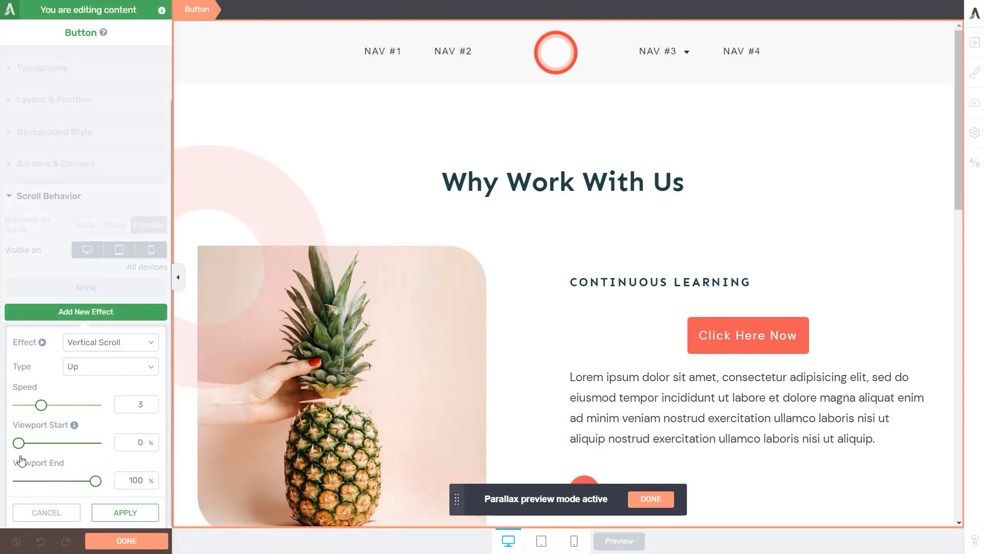
click(131, 345)
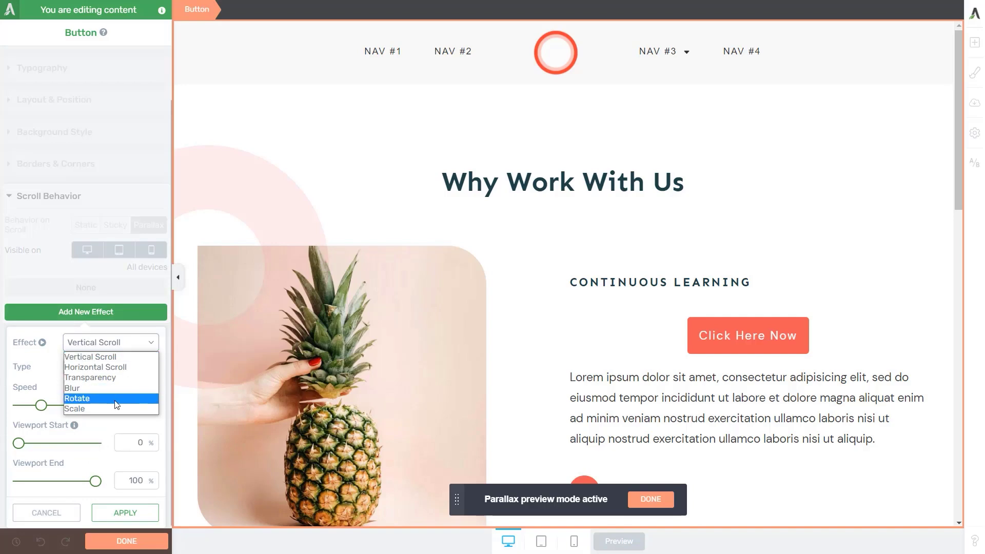
click(79, 398)
click(112, 370)
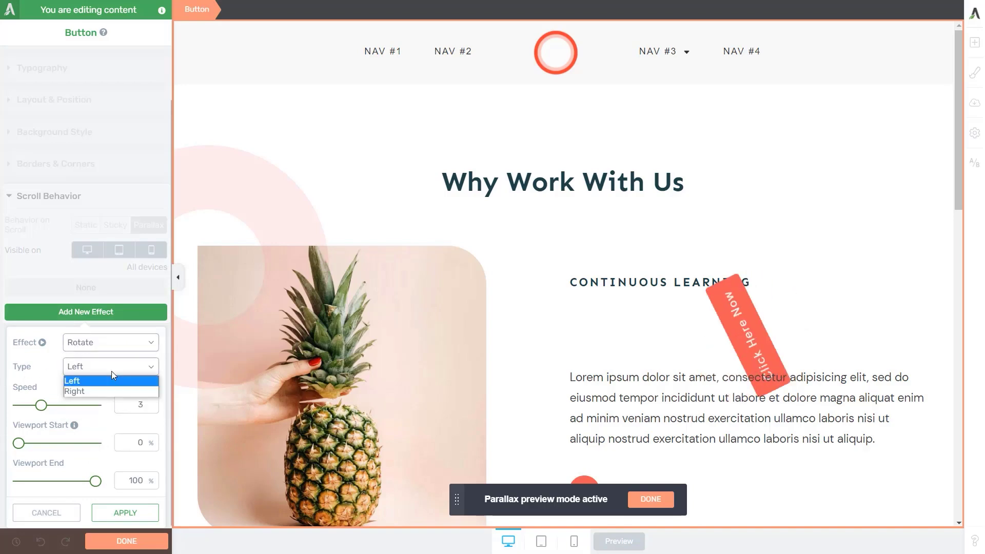
click(112, 367)
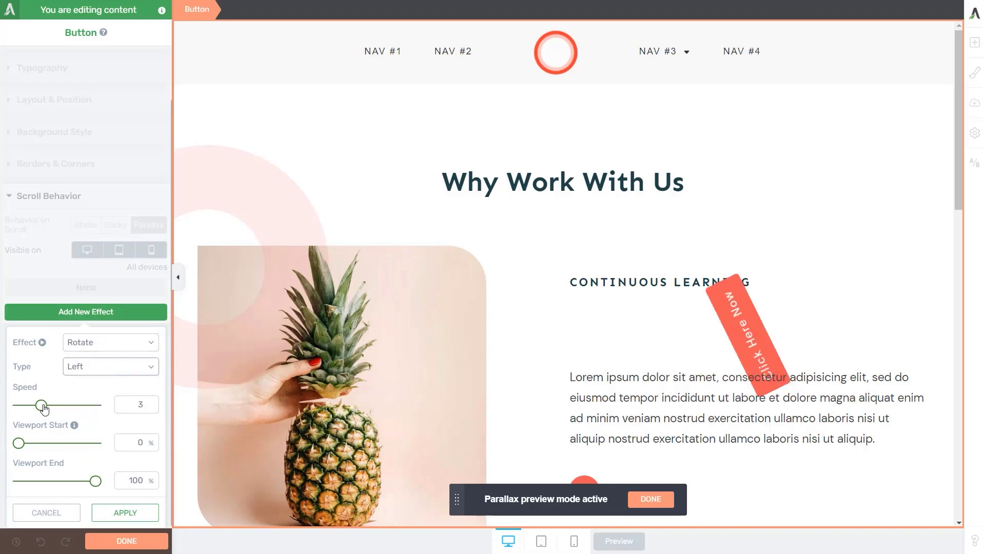
drag(42, 406, 55, 405)
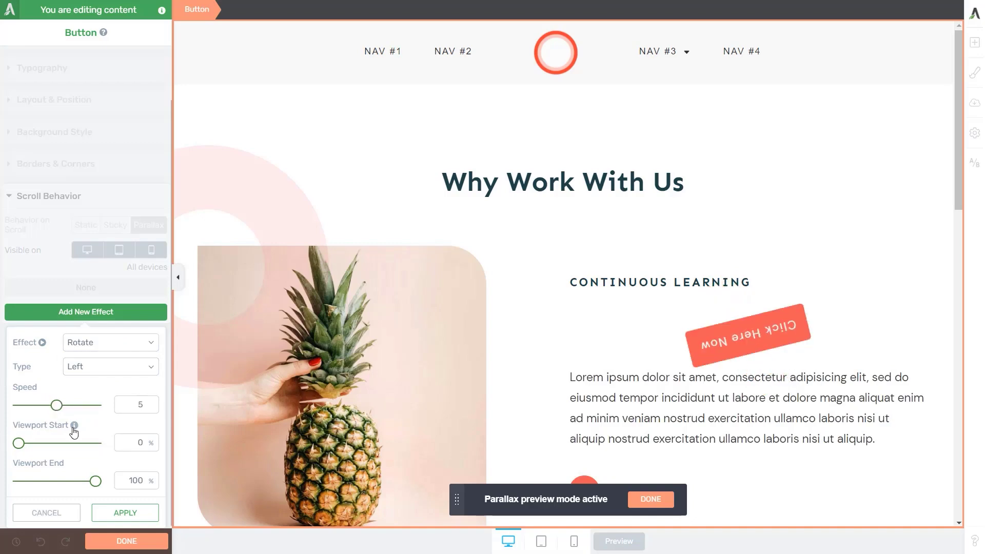
mouse_move(74, 429)
- Apply the Rotate effect, save the page, then preview and scroll to watch the button spin
click(113, 514)
click(114, 542)
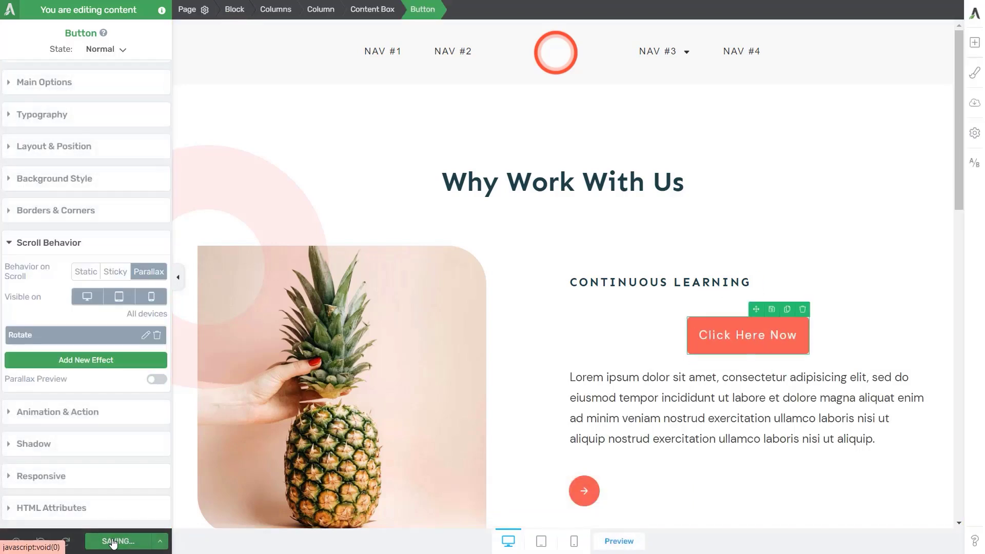
click(637, 542)
scroll(617, 461, down, 4)
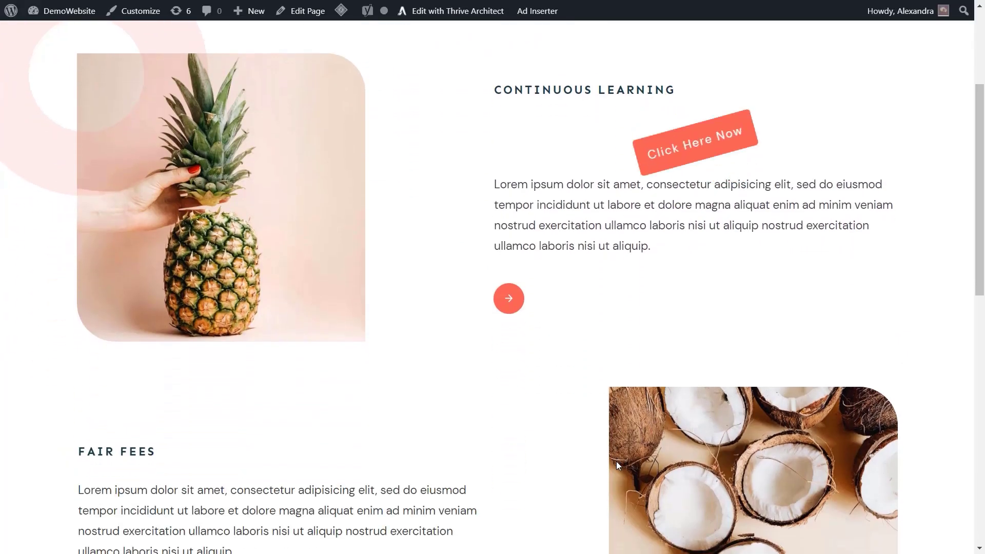
scroll(616, 460, down, 3)
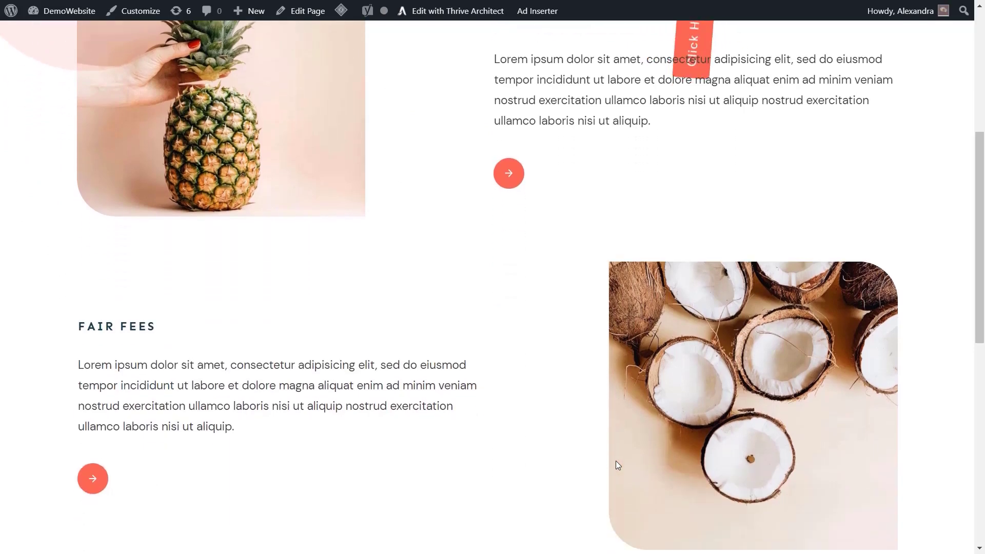
scroll(616, 461, down, 5)
scroll(615, 461, up, 6)
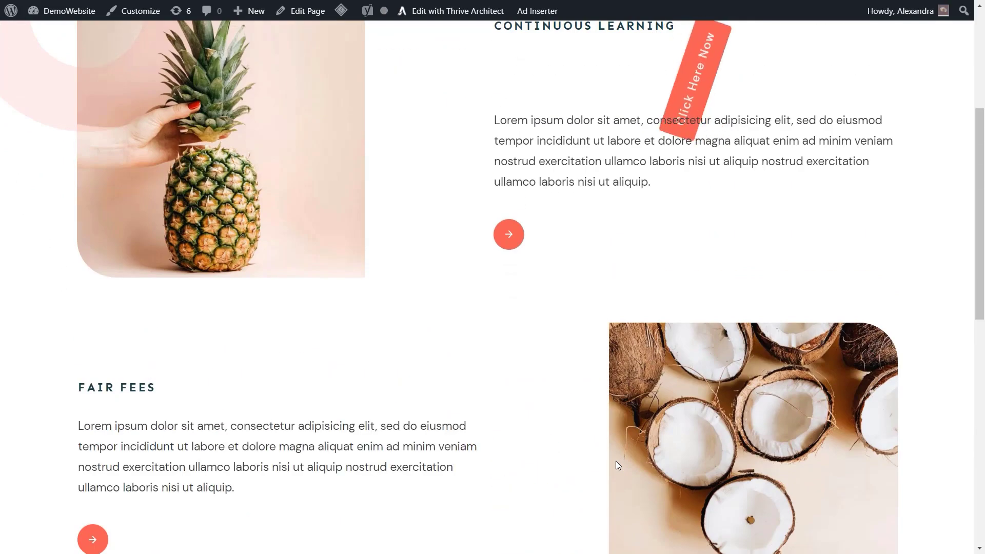
scroll(616, 461, up, 5)
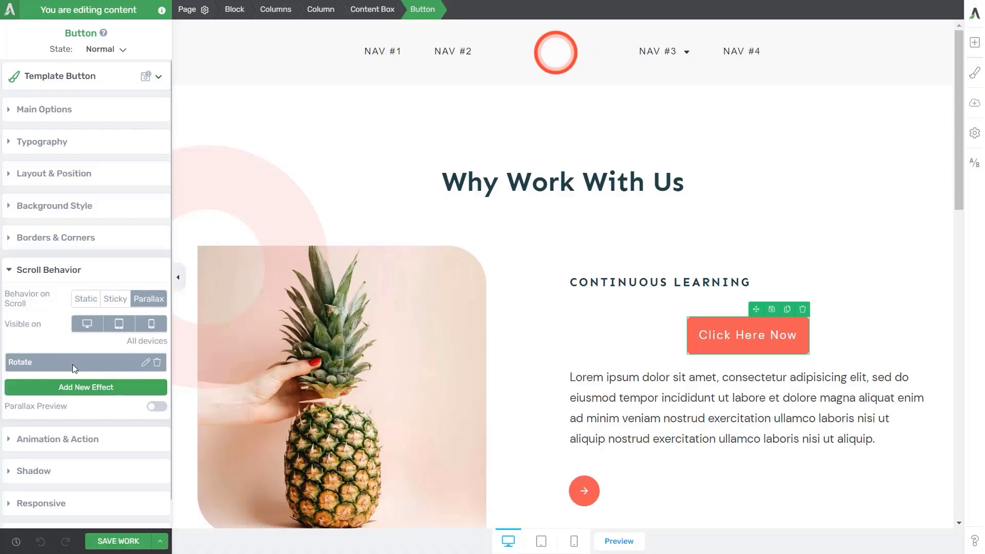
- Review the Rotate effect's settings, then delete the effect from the button
click(146, 362)
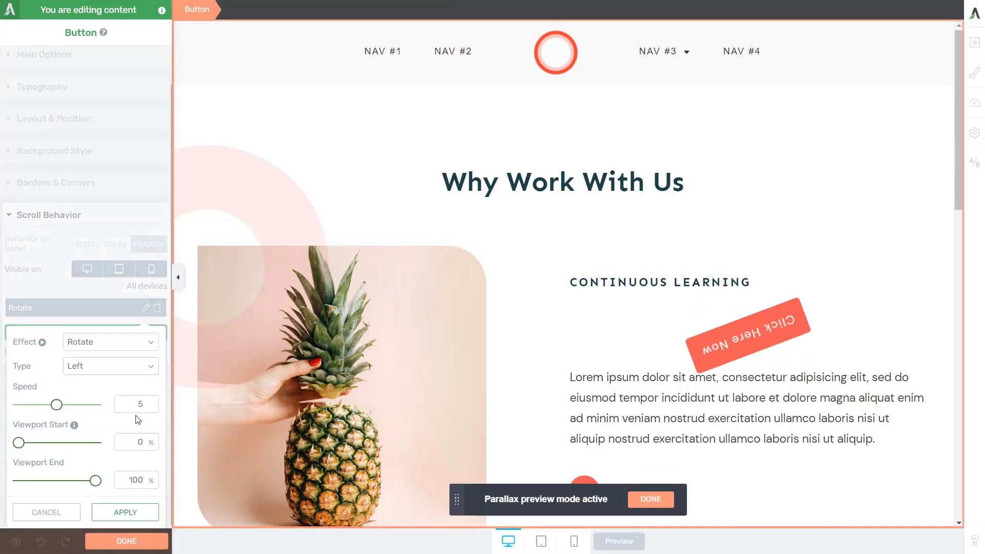
click(70, 512)
click(157, 336)
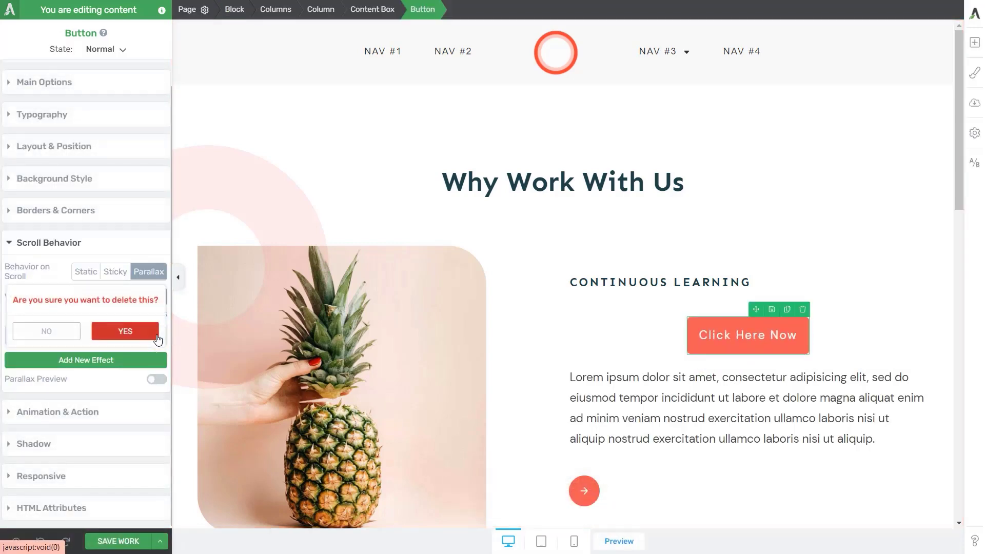
click(157, 338)
- Add a Horizontal Scroll parallax effect with Type Right and apply it
click(119, 380)
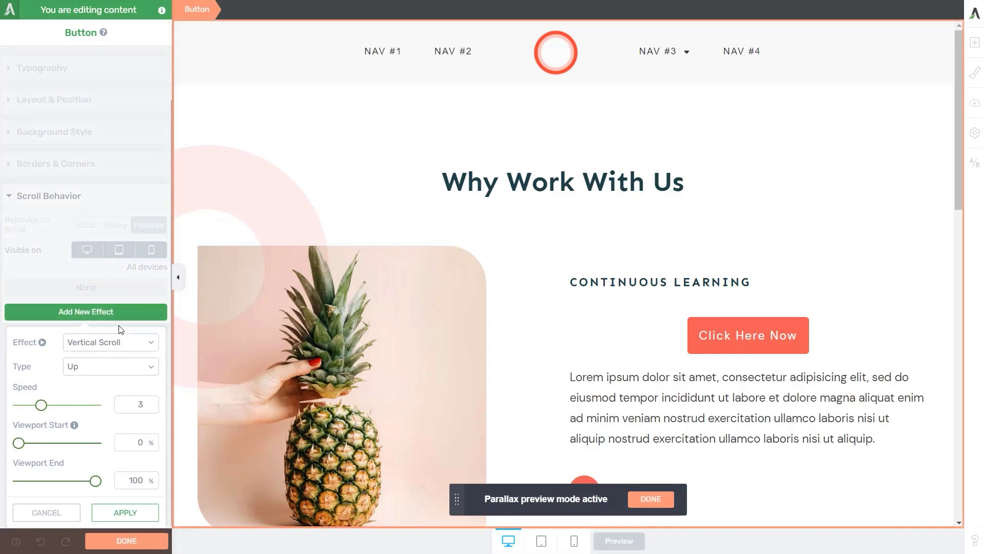
click(121, 342)
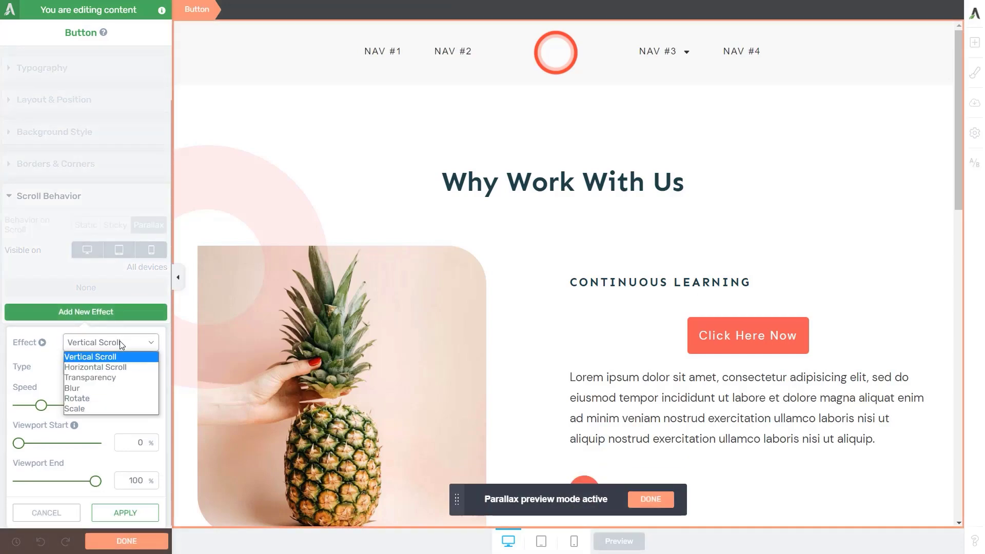
click(118, 367)
click(117, 368)
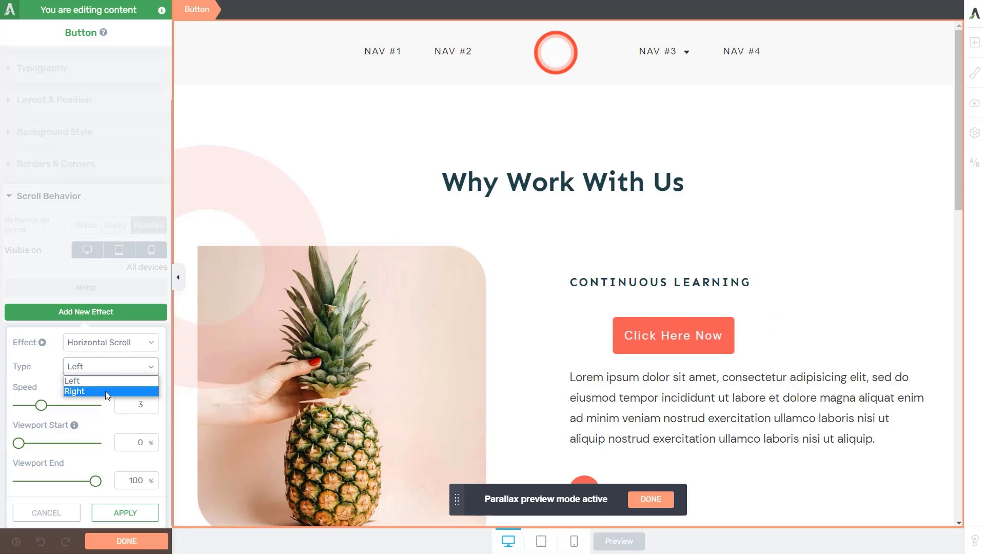
click(106, 391)
click(125, 512)
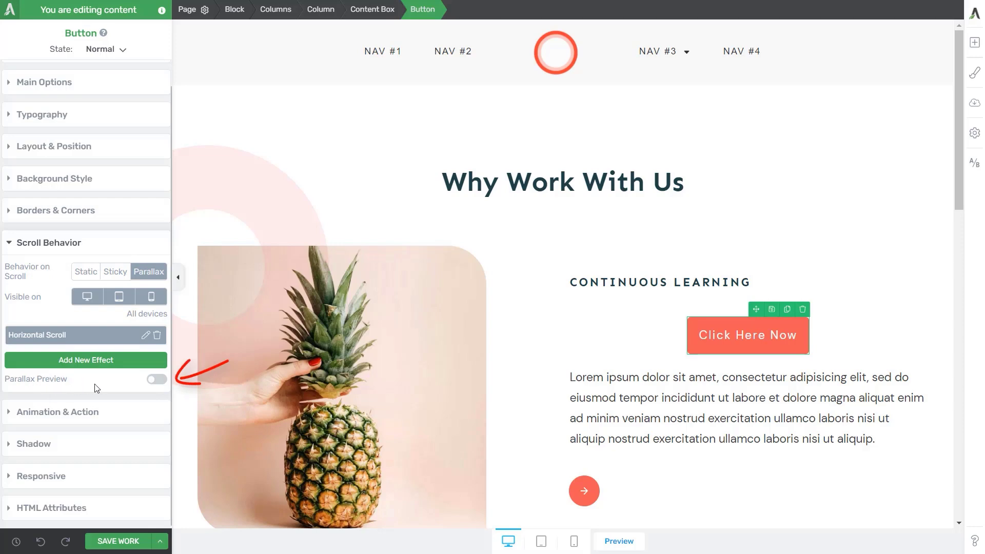
click(154, 379)
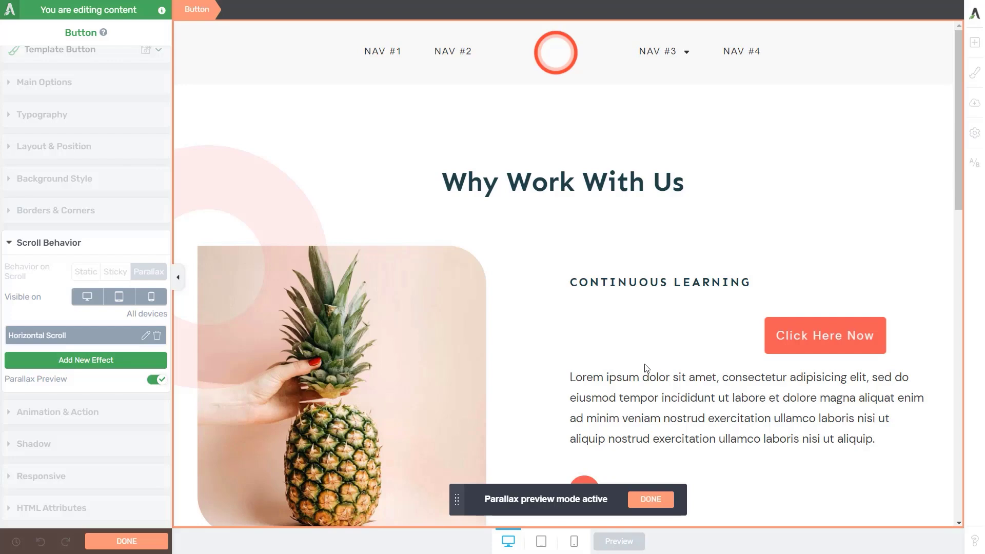
scroll(644, 364, down, 4)
scroll(645, 368, up, 2)
scroll(646, 369, up, 2)
click(156, 379)
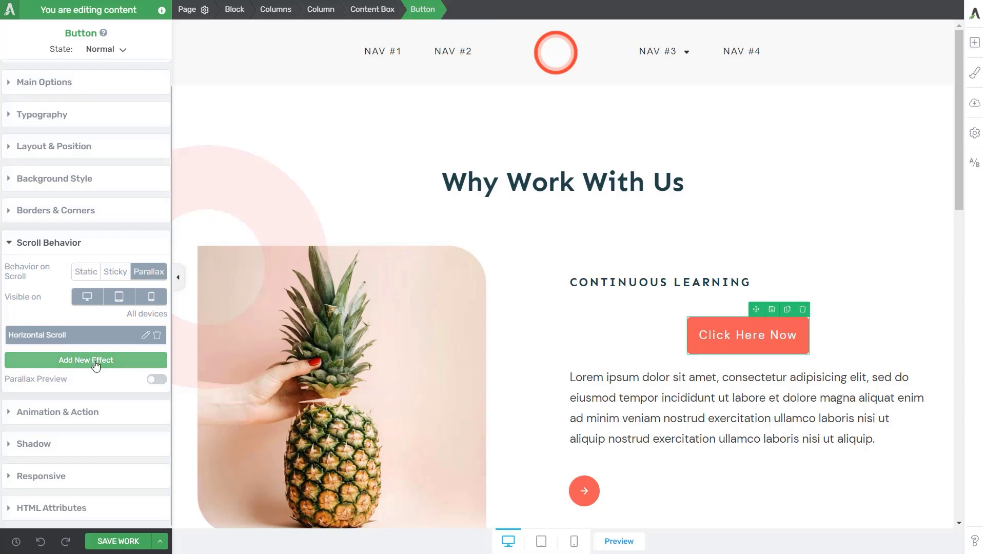
- Add a Transparency effect (Fade In) as a second parallax effect on the button
click(96, 361)
click(131, 344)
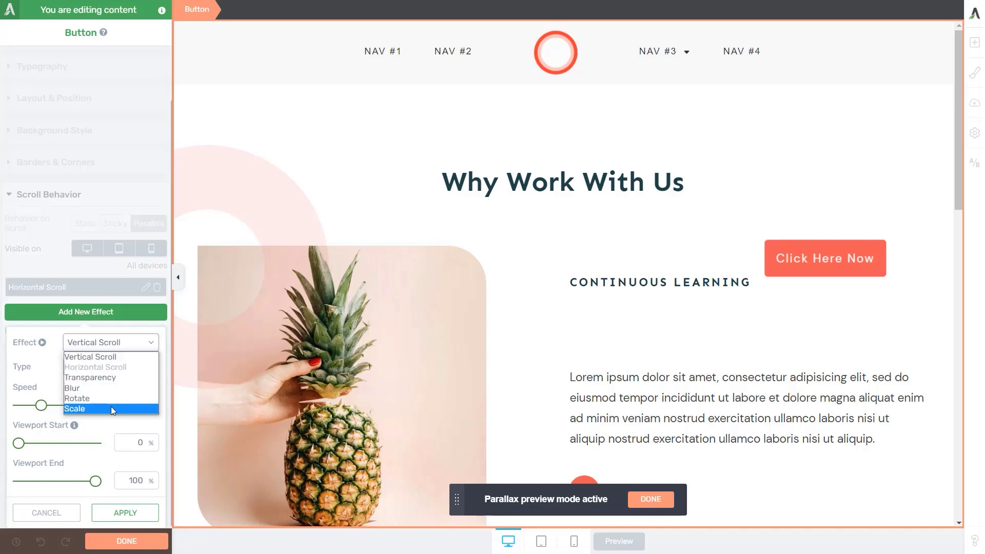
click(109, 378)
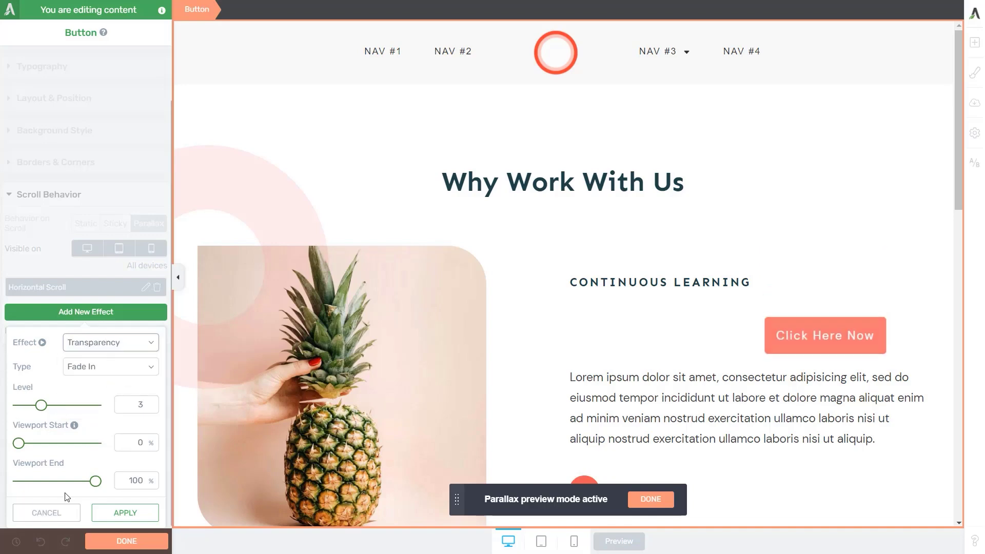
click(111, 511)
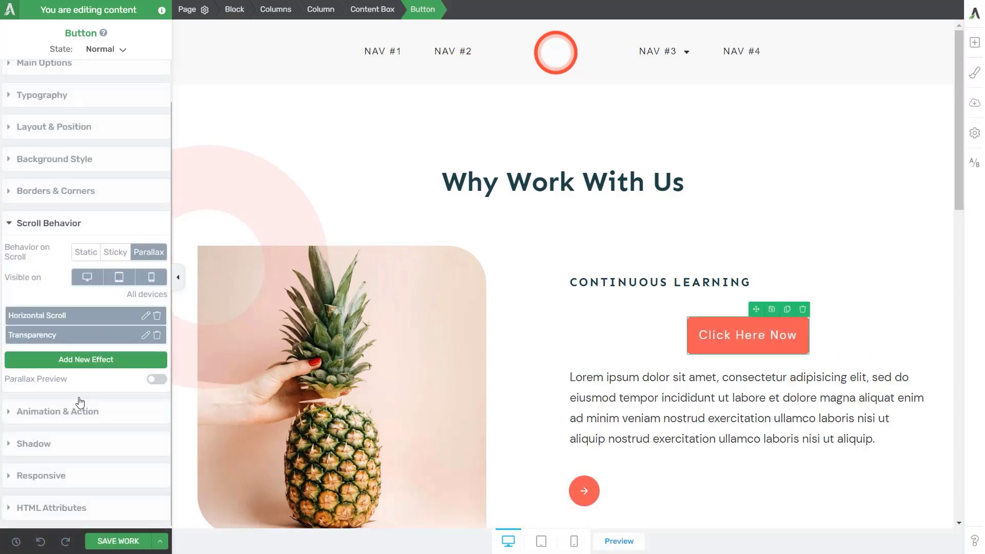